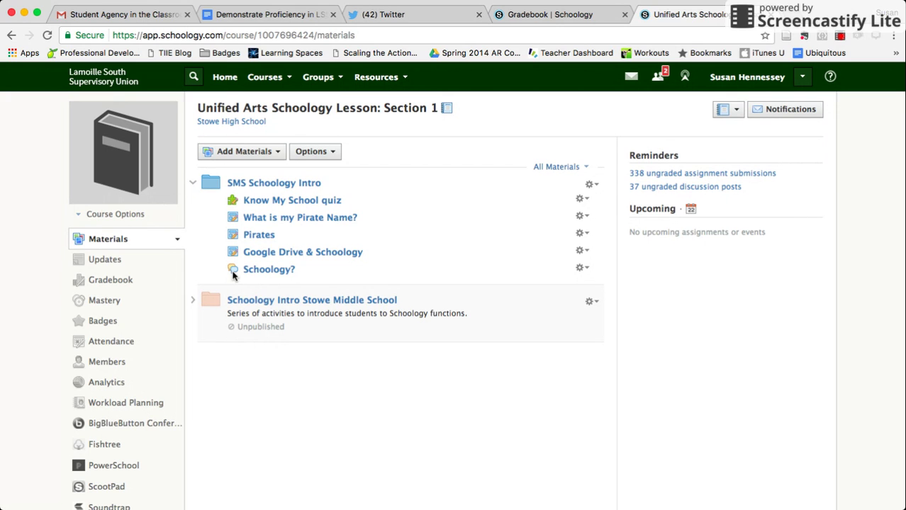
Open the What is my Pirate Name? assignment and read through its instructions
{"action": "left_click", "coordinate": [278, 221]}
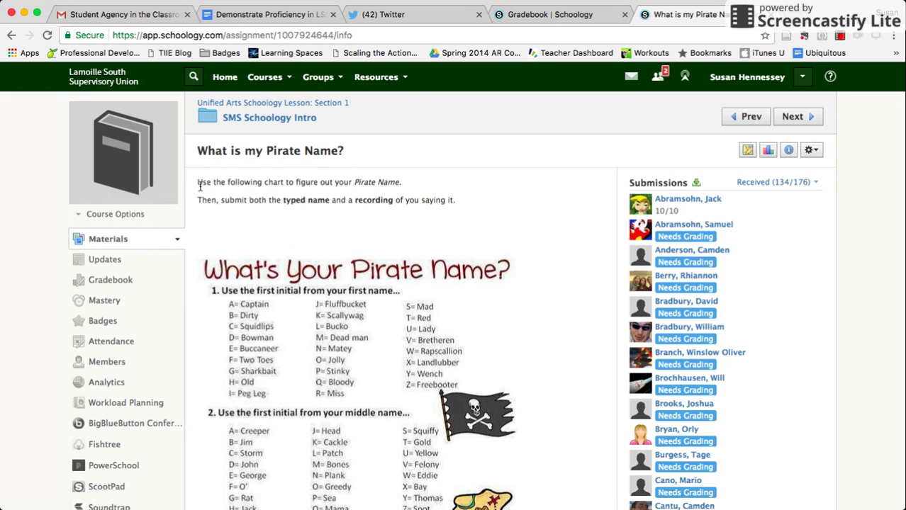
{"action": "scroll", "coordinate": [397, 351], "scroll_direction": "down", "scroll_amount": 1}
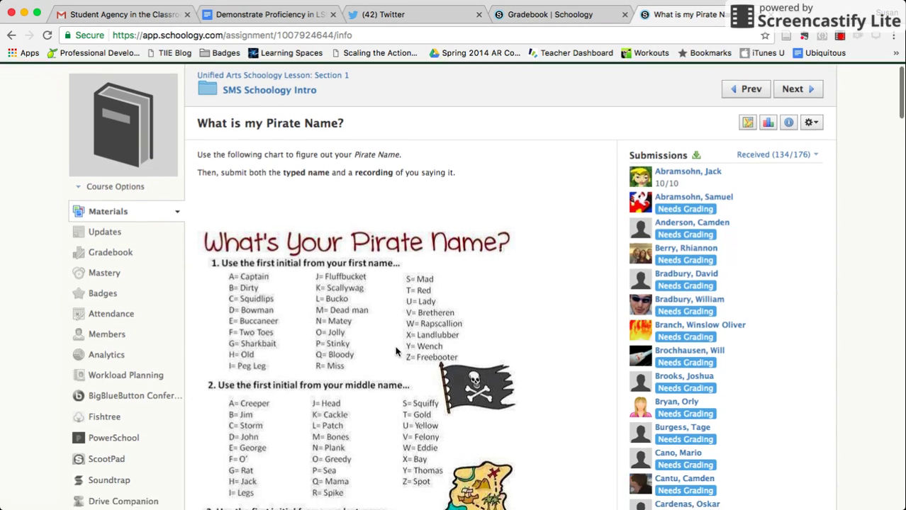
{"action": "scroll", "coordinate": [397, 350], "scroll_direction": "down", "scroll_amount": 5}
{"action": "scroll", "coordinate": [397, 351], "scroll_direction": "up", "scroll_amount": 2}
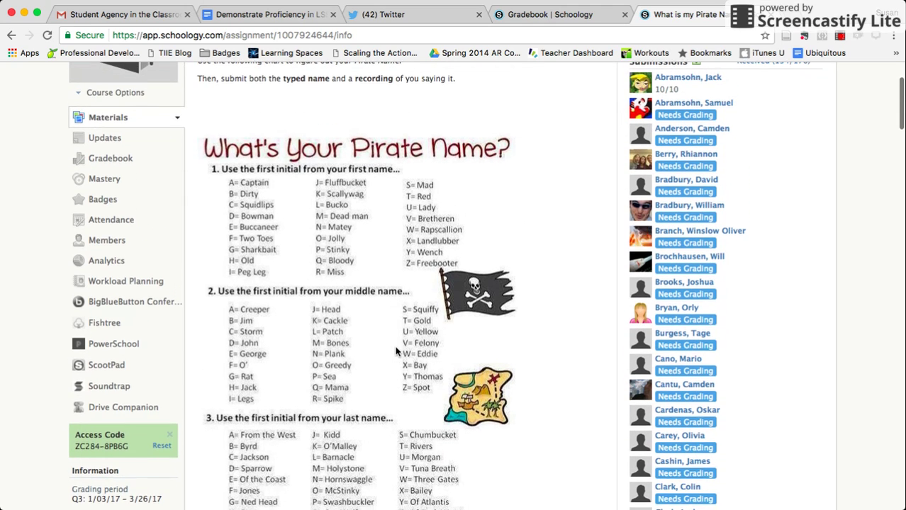
{"action": "scroll", "coordinate": [397, 351], "scroll_direction": "up", "scroll_amount": 3}
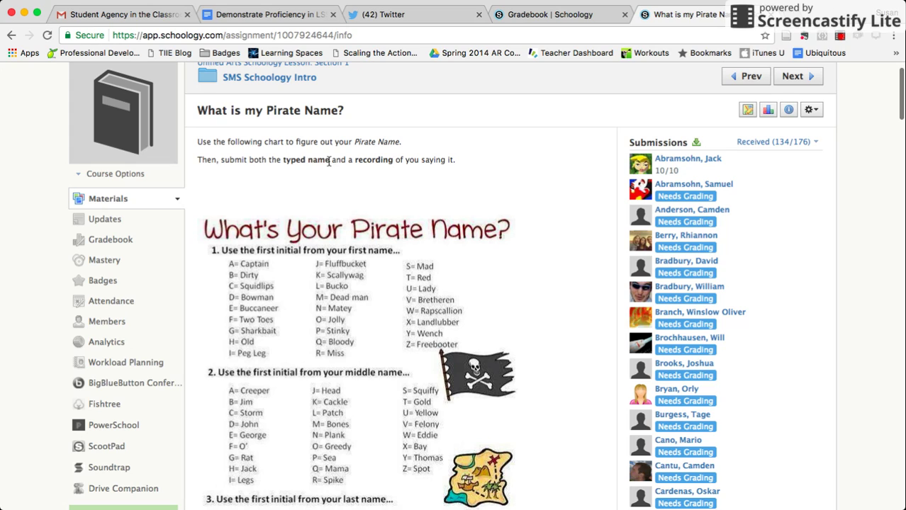
Highlight the typed-name and recording requirements, then open the first student's submission
{"action": "left_click_drag", "start_coordinate": [329, 162], "coordinate": [283, 161]}
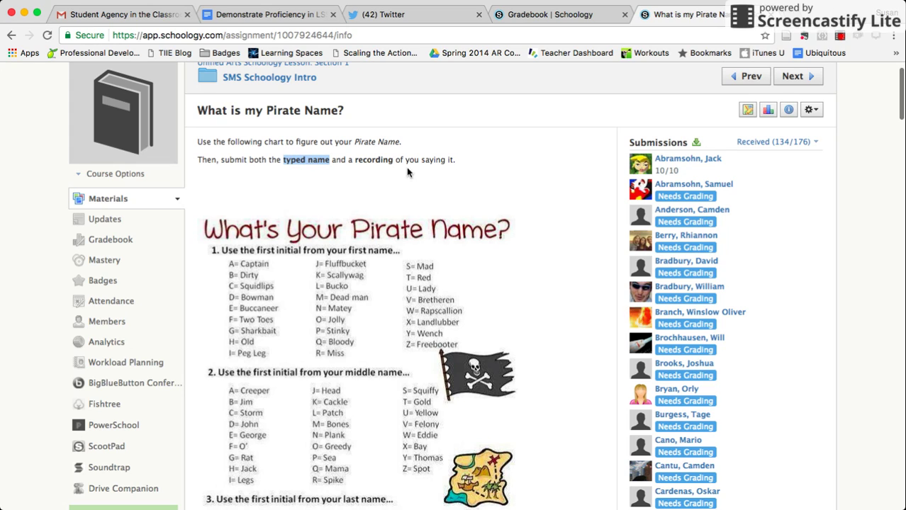
{"action": "left_click_drag", "start_coordinate": [393, 162], "coordinate": [351, 161]}
{"action": "left_click", "coordinate": [358, 176]}
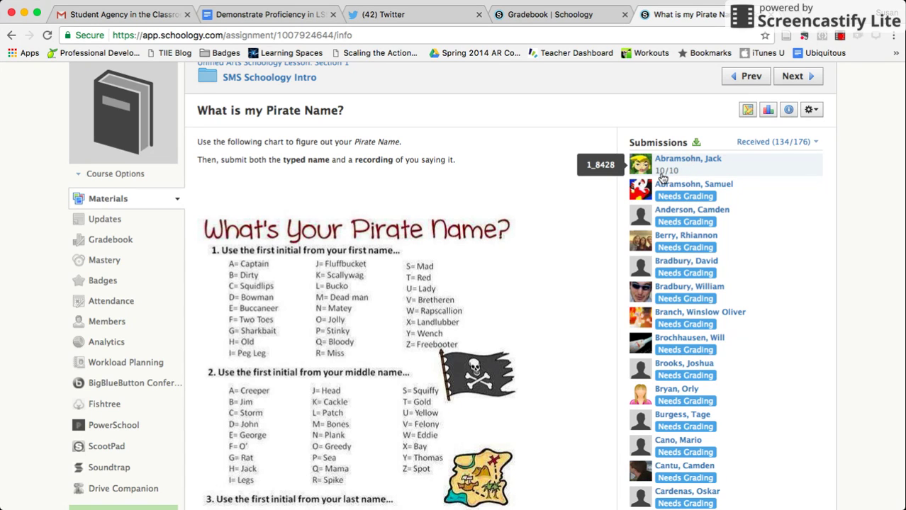
{"action": "left_click", "coordinate": [693, 158]}
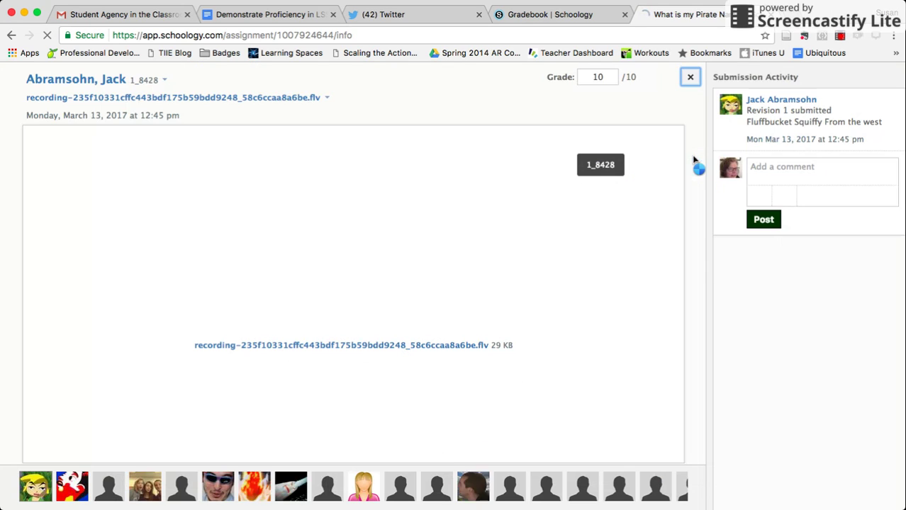
Check the 10/10 grade and 'Love this name!' comment unchanged, then begin a general comment
{"action": "left_click", "coordinate": [597, 78]}
{"action": "left_click", "coordinate": [636, 76]}
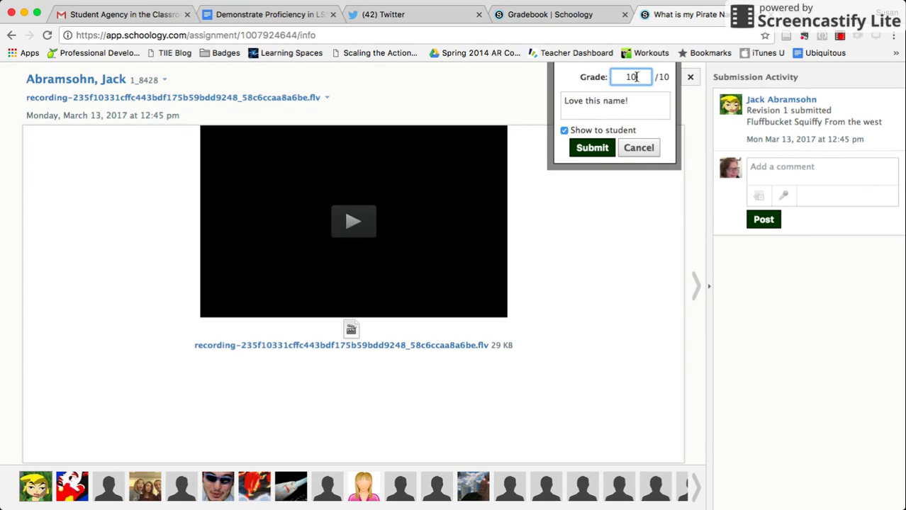
{"action": "left_click", "coordinate": [610, 103]}
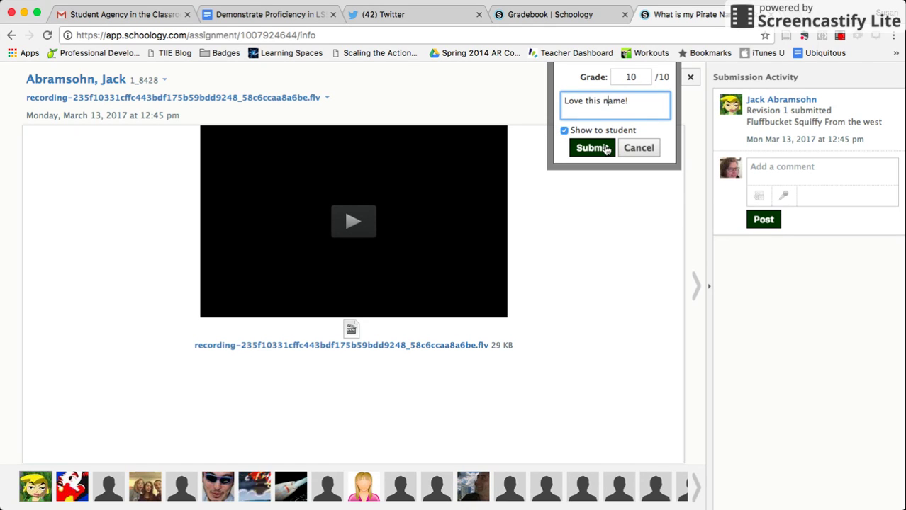
{"action": "left_click", "coordinate": [641, 148]}
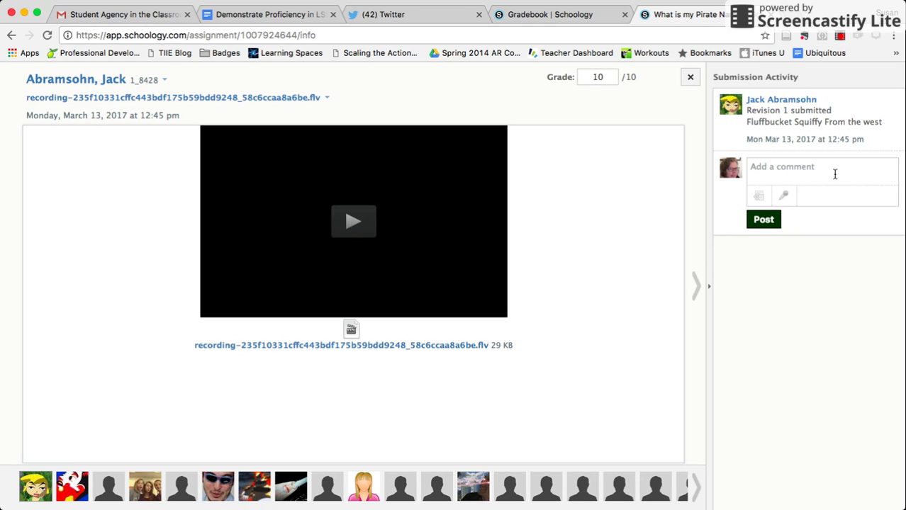
{"action": "left_click", "coordinate": [783, 172]}
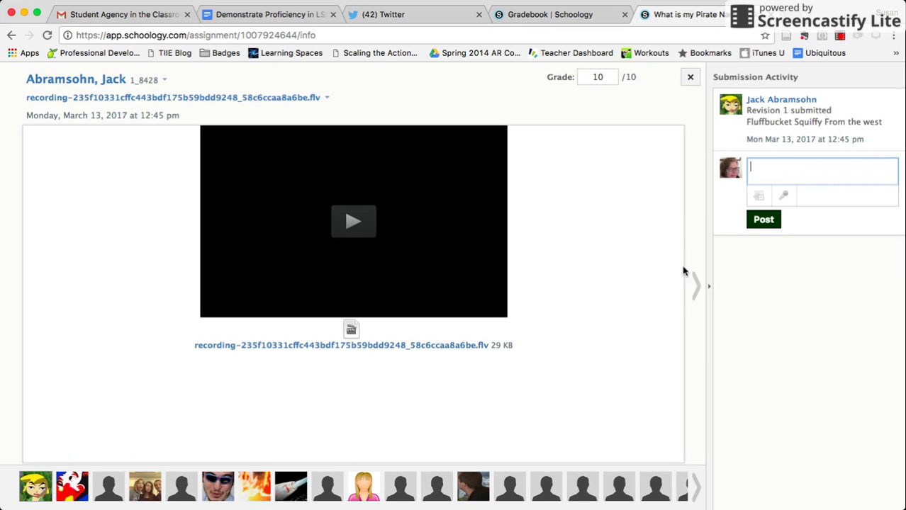
On the second student's submission, draft the grade comment 'resub', then discard it unsaved
{"action": "left_click", "coordinate": [696, 291]}
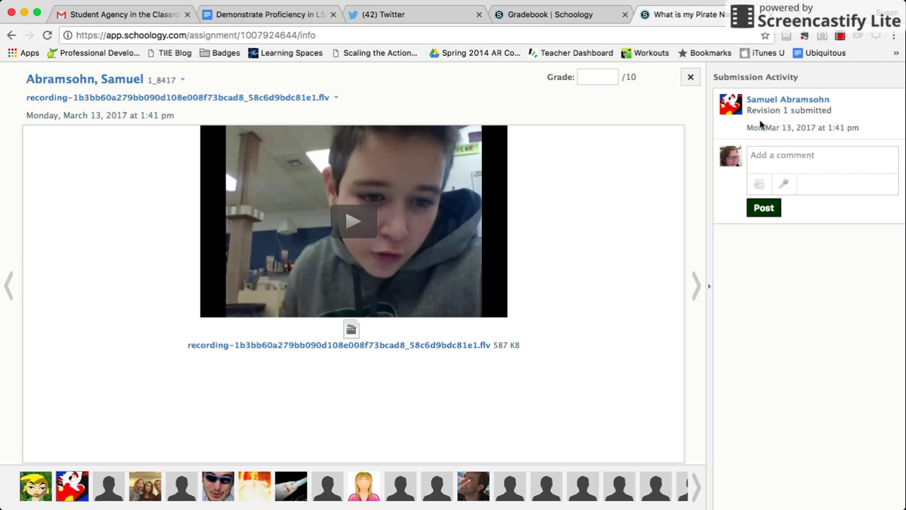
{"action": "left_click", "coordinate": [608, 80]}
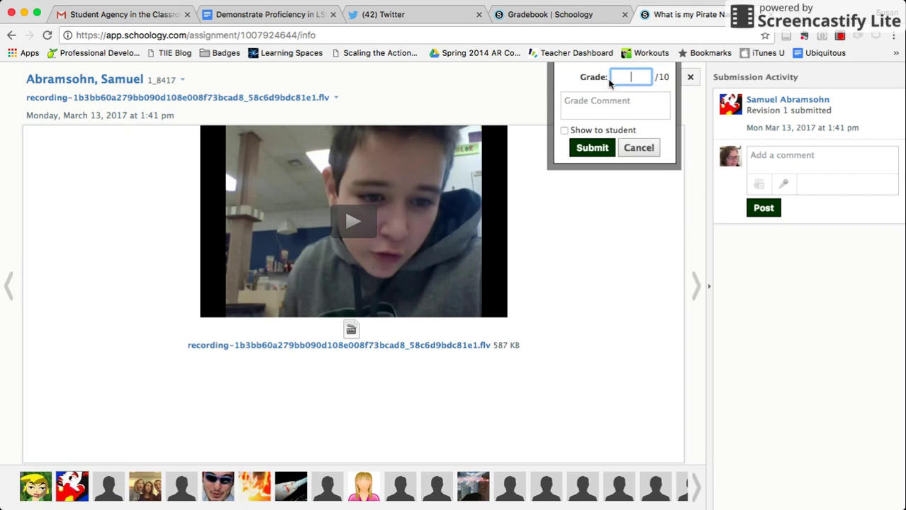
{"action": "left_click", "coordinate": [640, 103]}
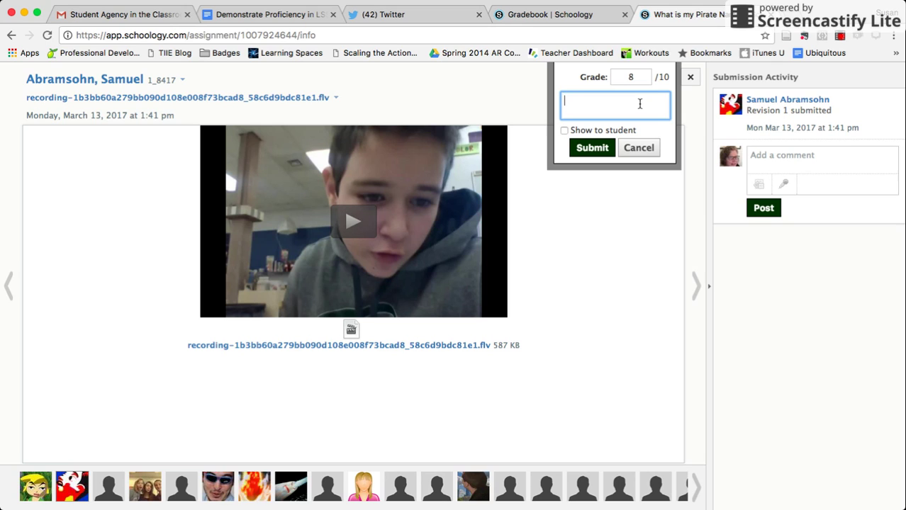
{"action": "type", "text": "res"}
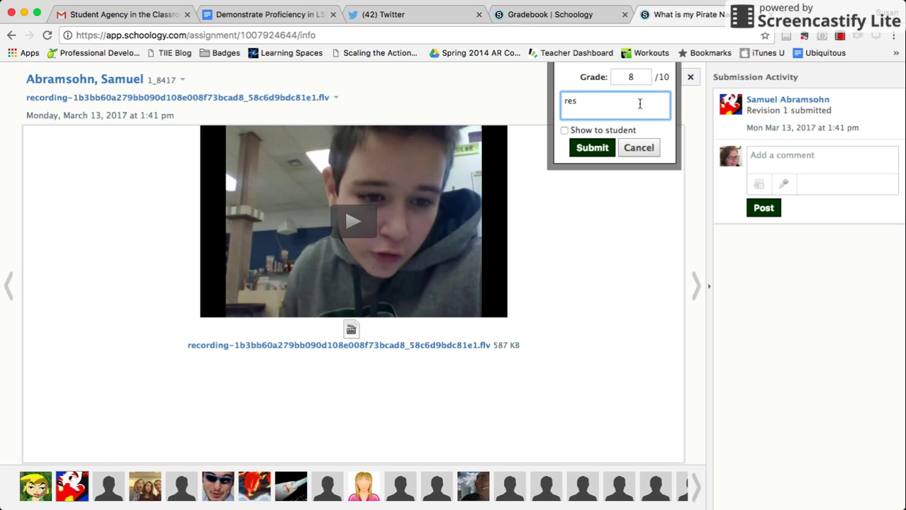
{"action": "type", "text": "ubmit"}
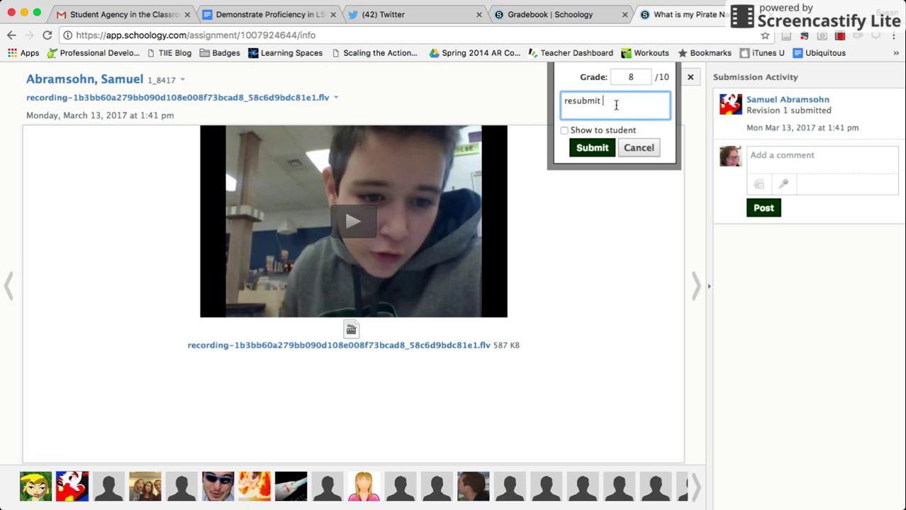
{"action": "left_click", "coordinate": [640, 151]}
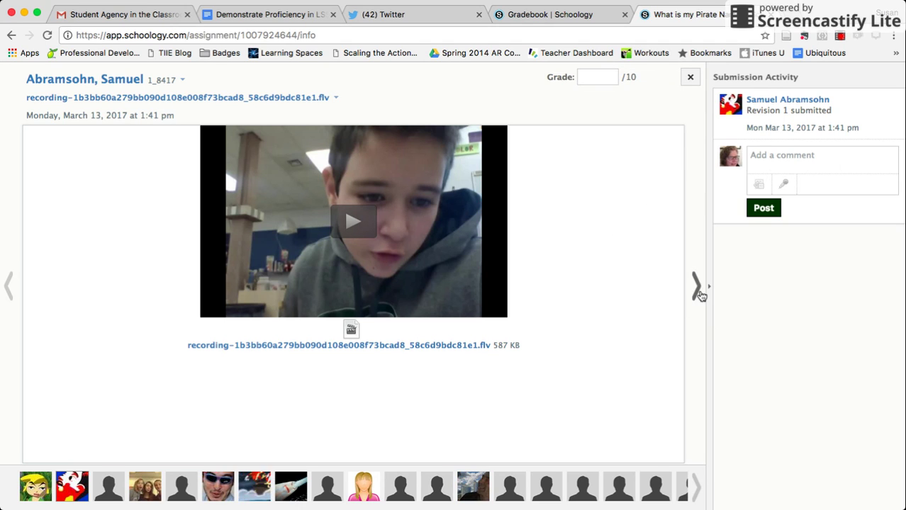
Browse the next two students' submissions, then close the viewer back to the assignment page
{"action": "left_click", "coordinate": [697, 289]}
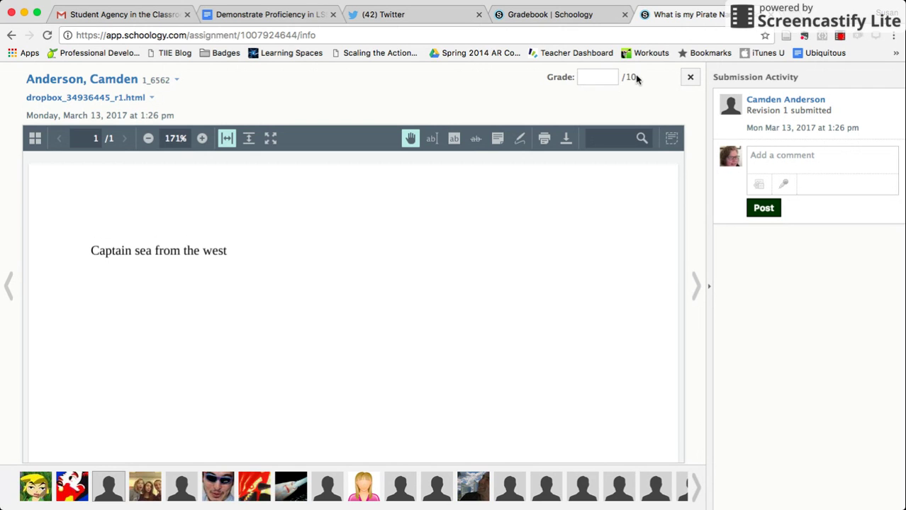
{"action": "left_click", "coordinate": [697, 288]}
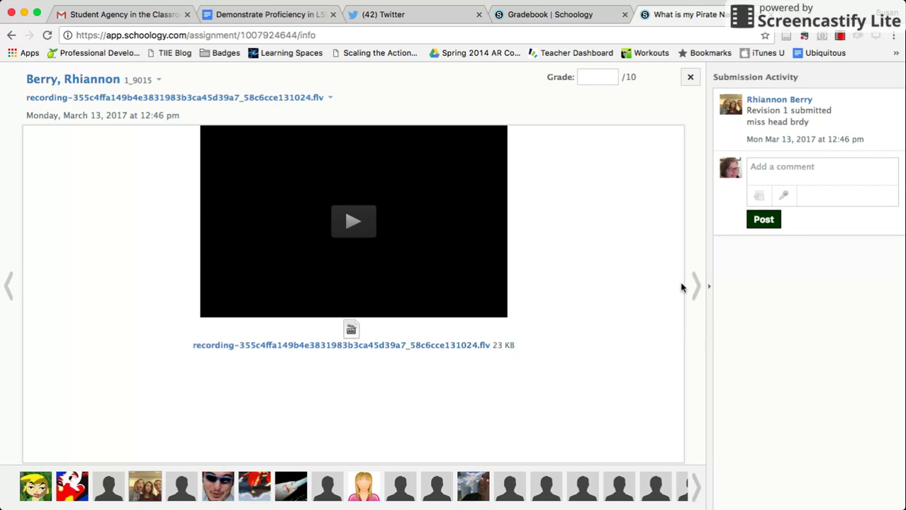
{"action": "left_click", "coordinate": [689, 77]}
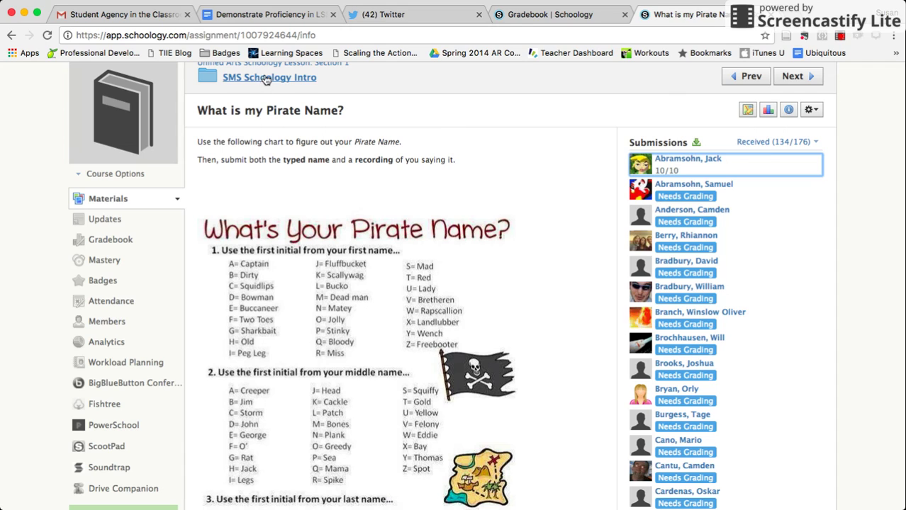
Open the Gradebook filtered to the Q3: 1/03/17 – 3/26/17 grading period
{"action": "left_click", "coordinate": [110, 240]}
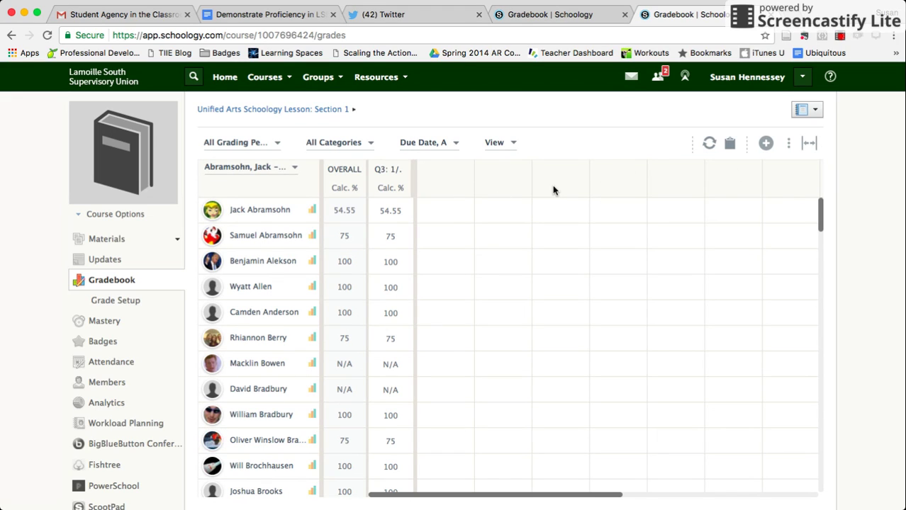
{"action": "left_click", "coordinate": [278, 145]}
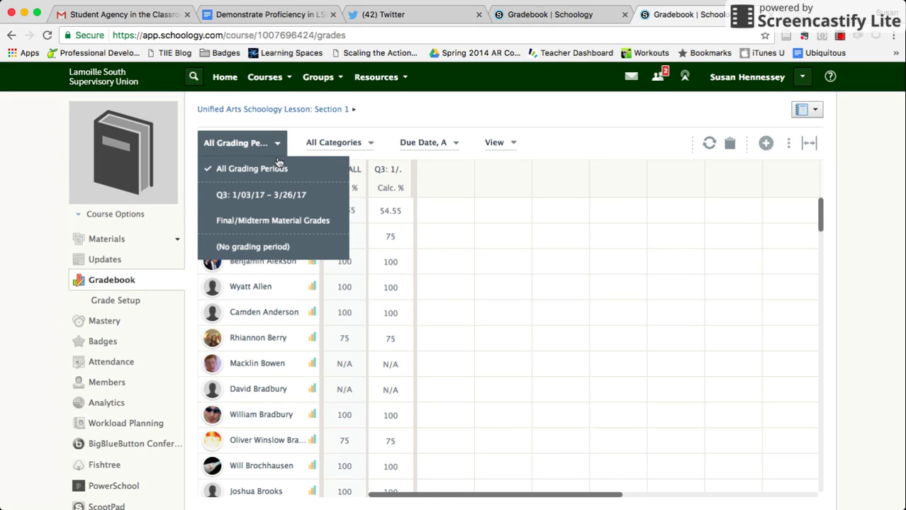
{"action": "left_click", "coordinate": [276, 202]}
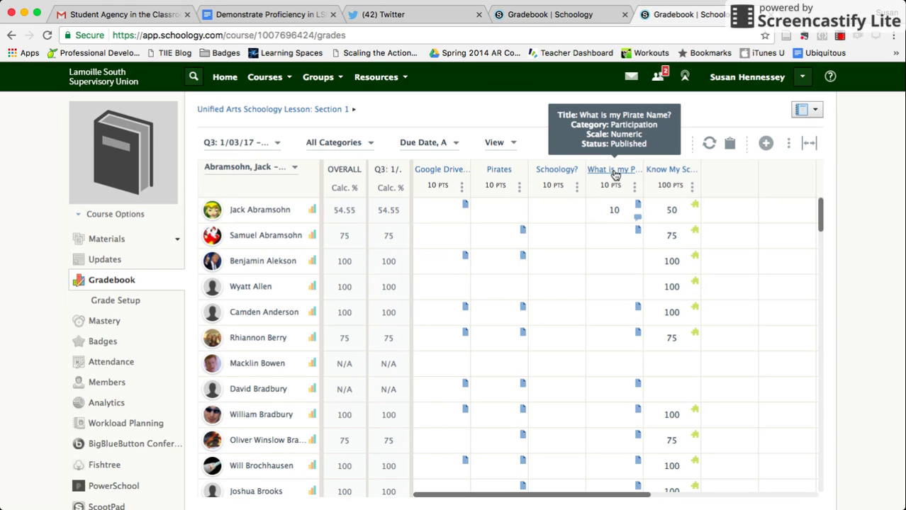
{"action": "left_click", "coordinate": [614, 210]}
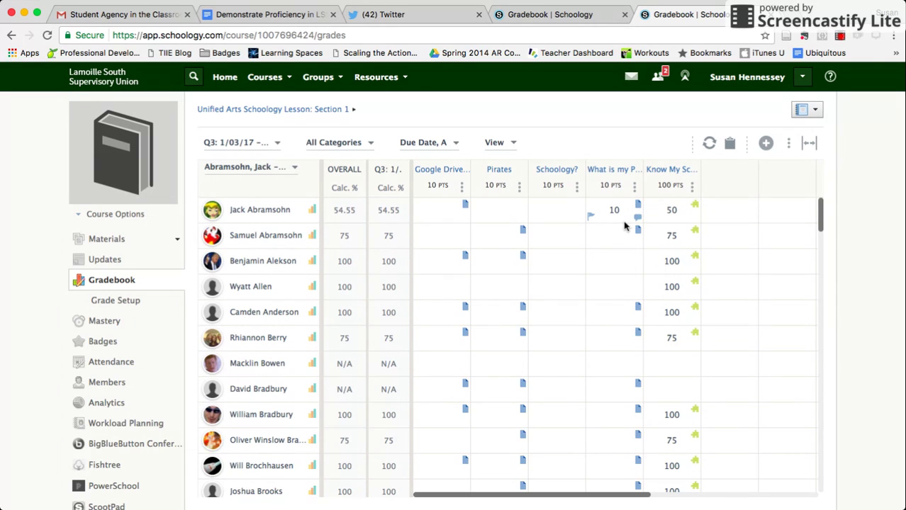
{"action": "left_click", "coordinate": [638, 220]}
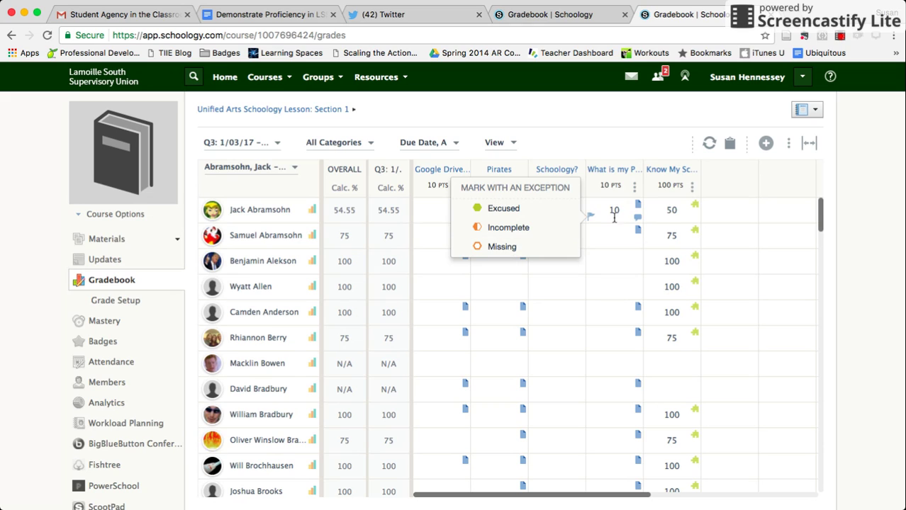
{"action": "left_click", "coordinate": [636, 185]}
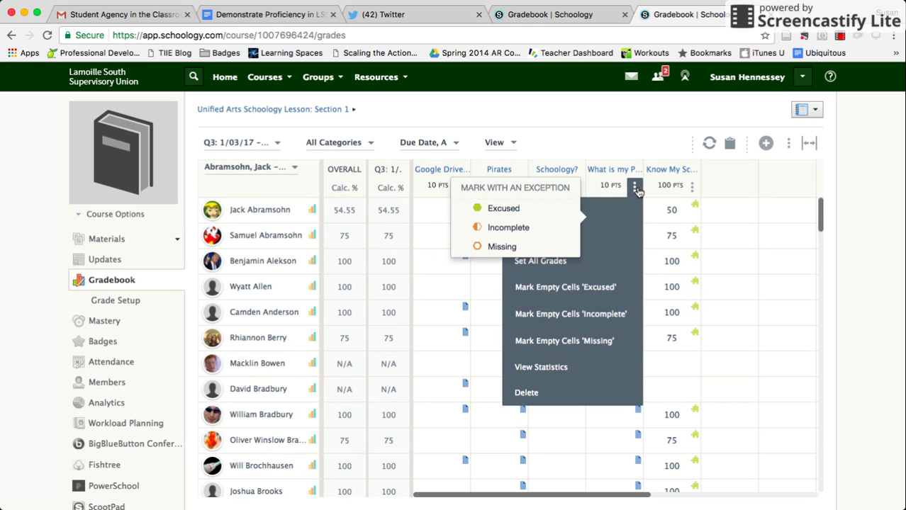
{"action": "left_click", "coordinate": [603, 117]}
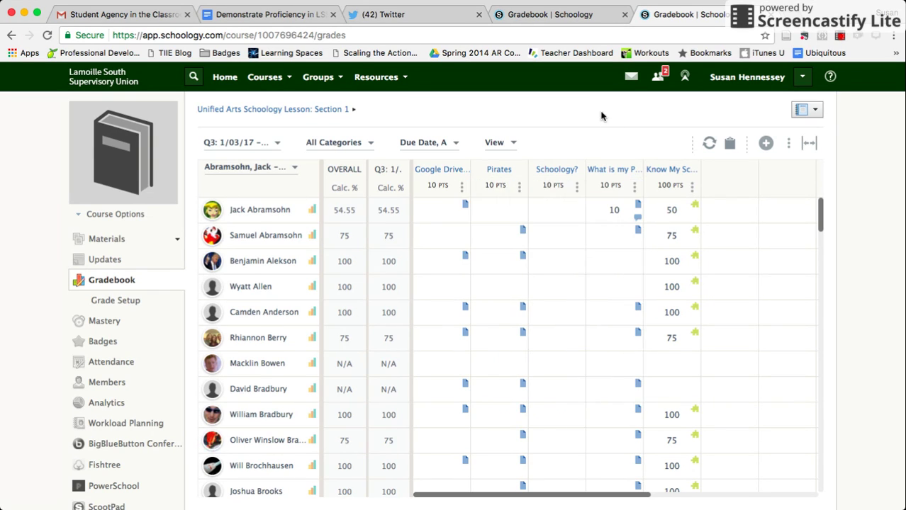
{"action": "left_click", "coordinate": [635, 188]}
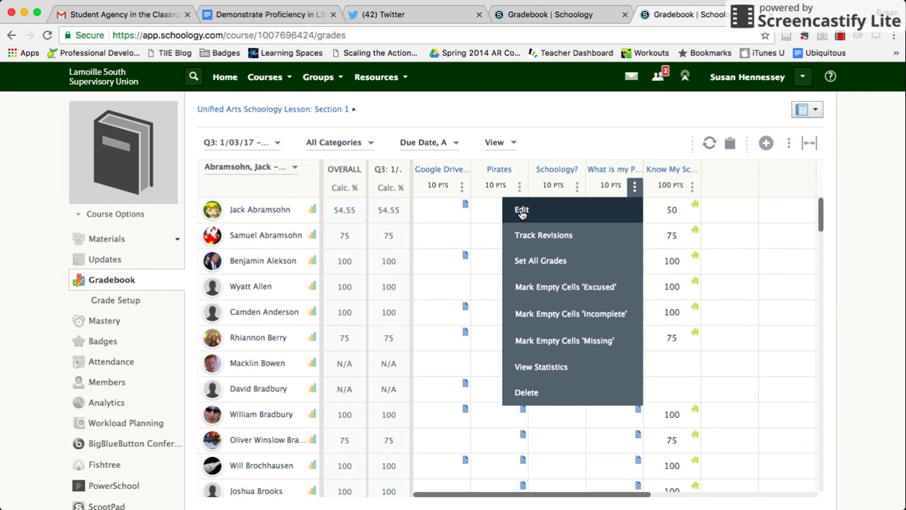
{"action": "left_click", "coordinate": [559, 264]}
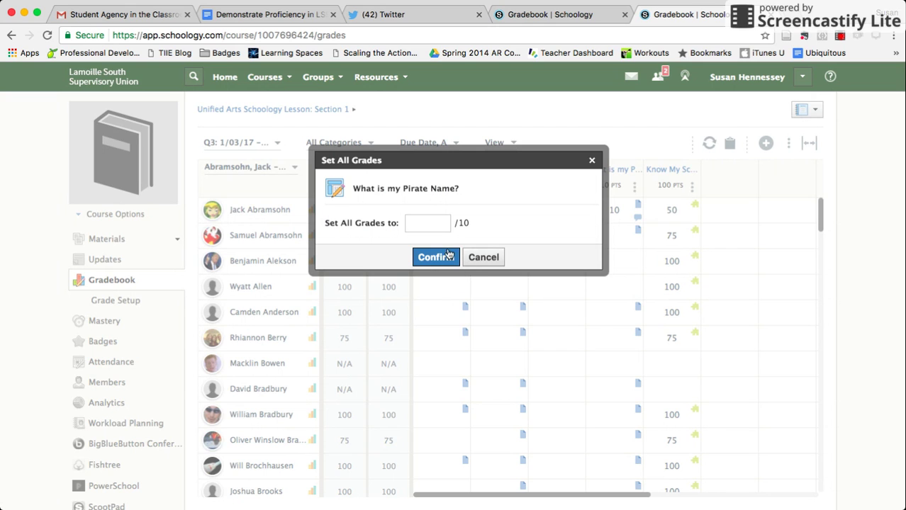
{"action": "left_click", "coordinate": [592, 162]}
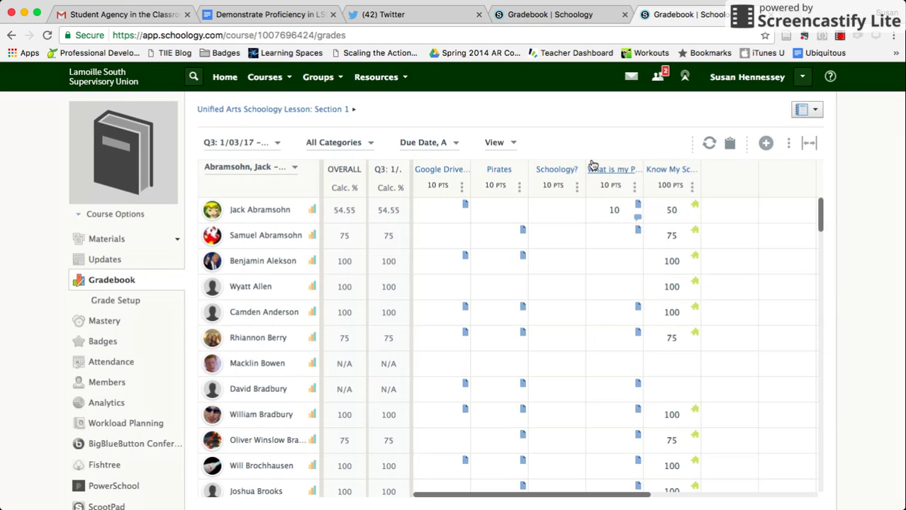